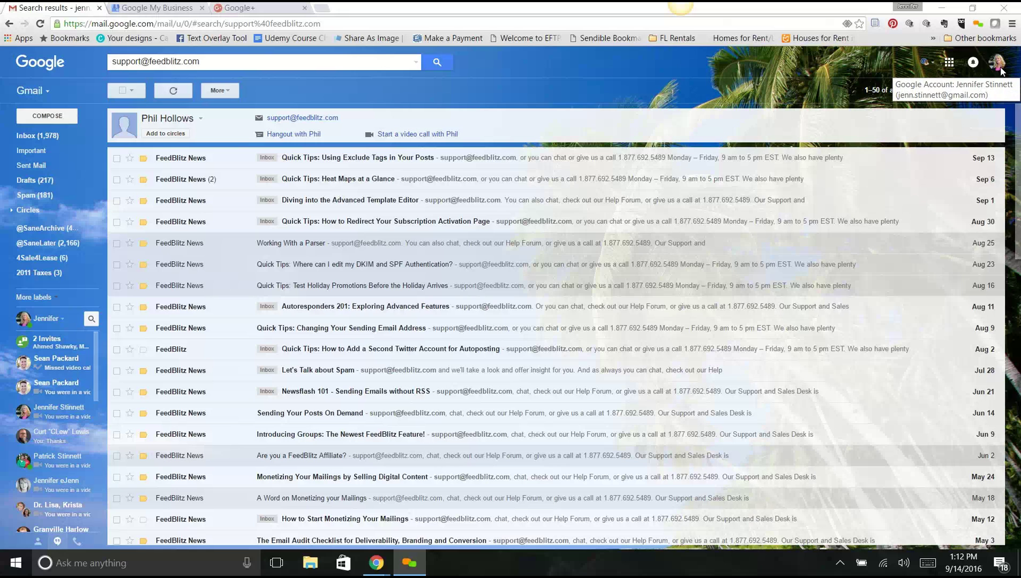
Go to your personal Google+ profile page from the account avatar
click(997, 62)
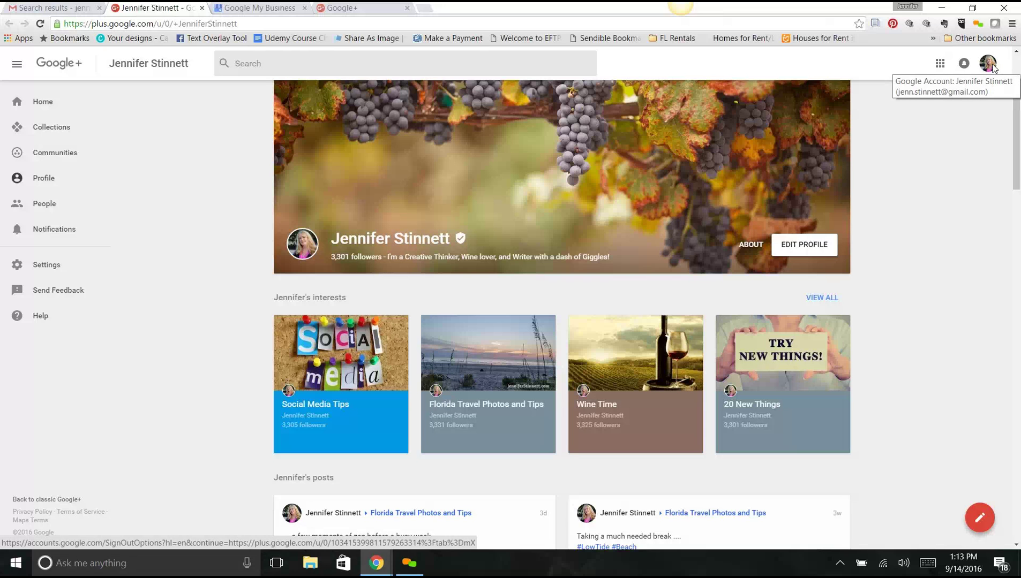
Show the account panel listing your linked accounts and brand pages
click(989, 64)
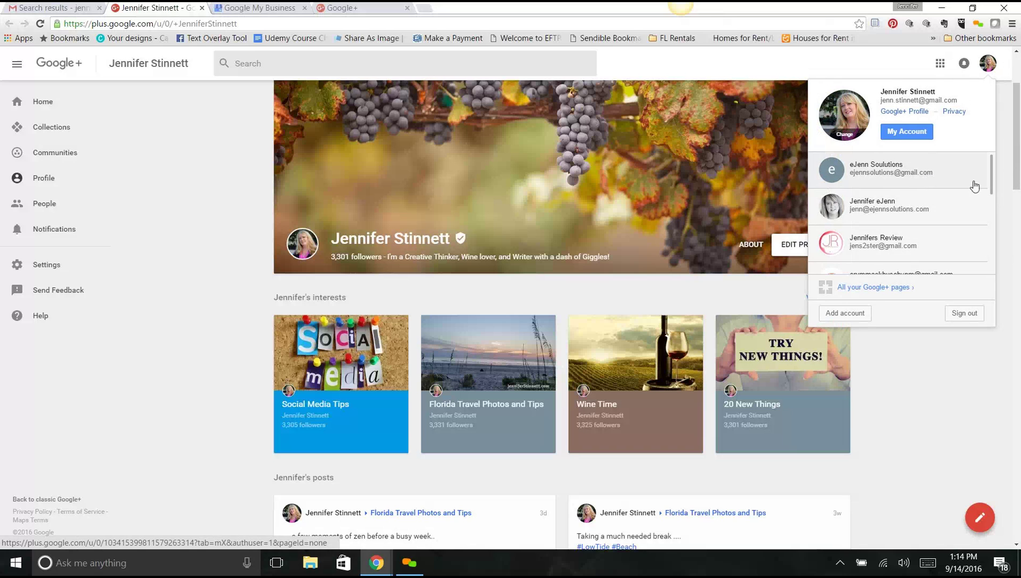
Go to the Double Star Locks dashboard via 'All your Google+ pages'
click(882, 291)
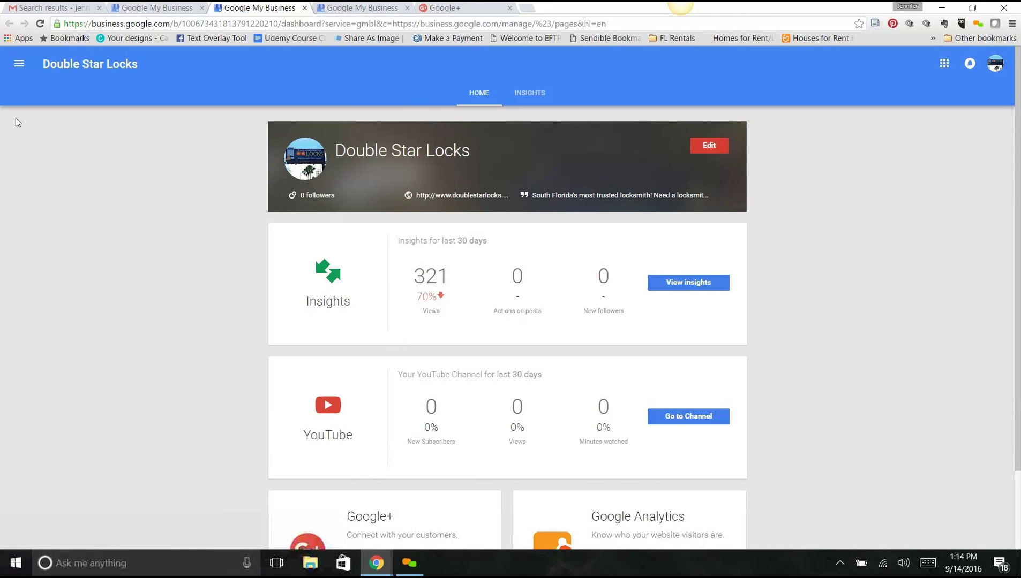
Show the Double Star Locks permissions list via Manage users in the main menu
click(22, 65)
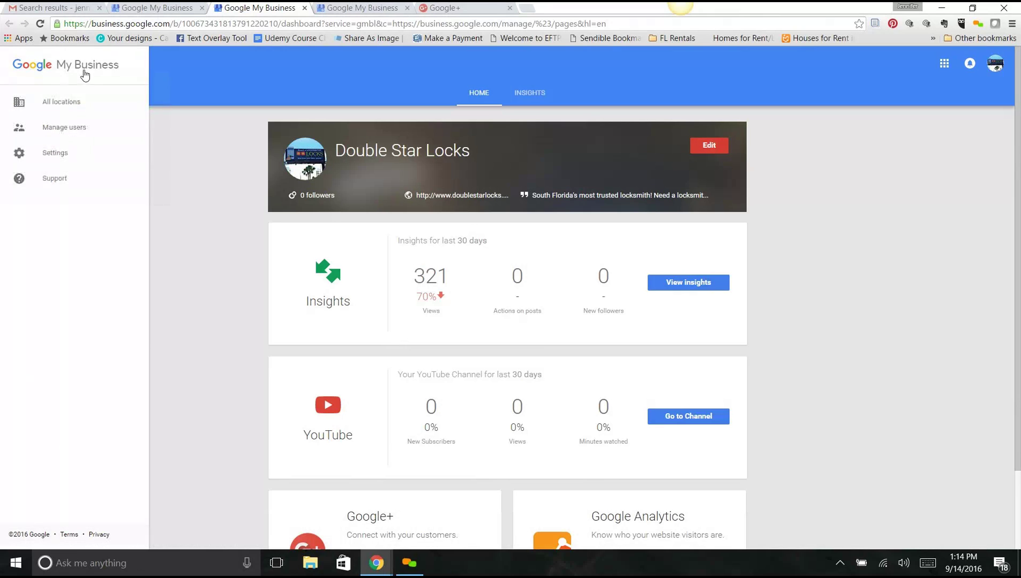
click(88, 130)
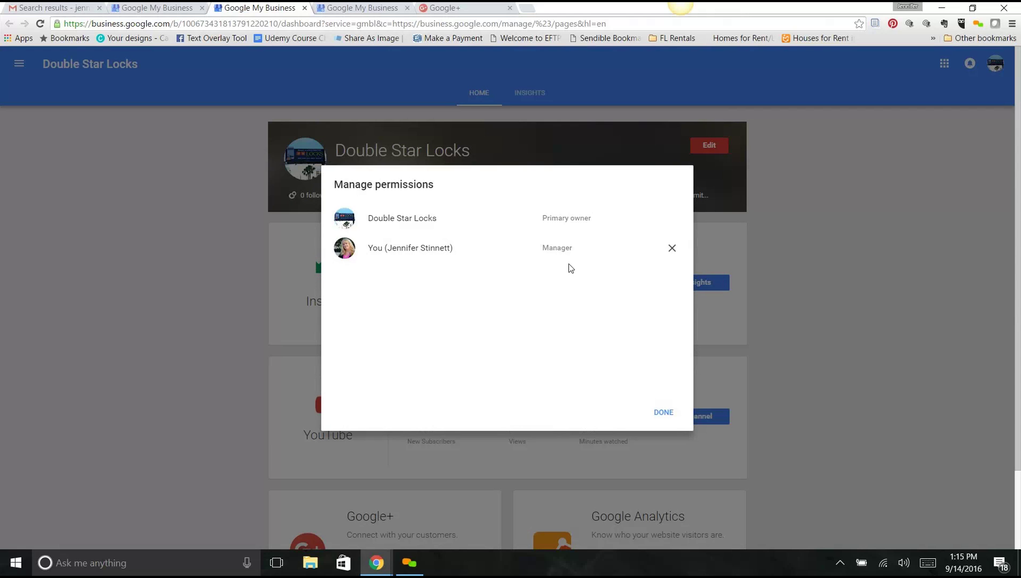
Delete your own Manager entry from Double Star Locks and confirm the removal
click(673, 248)
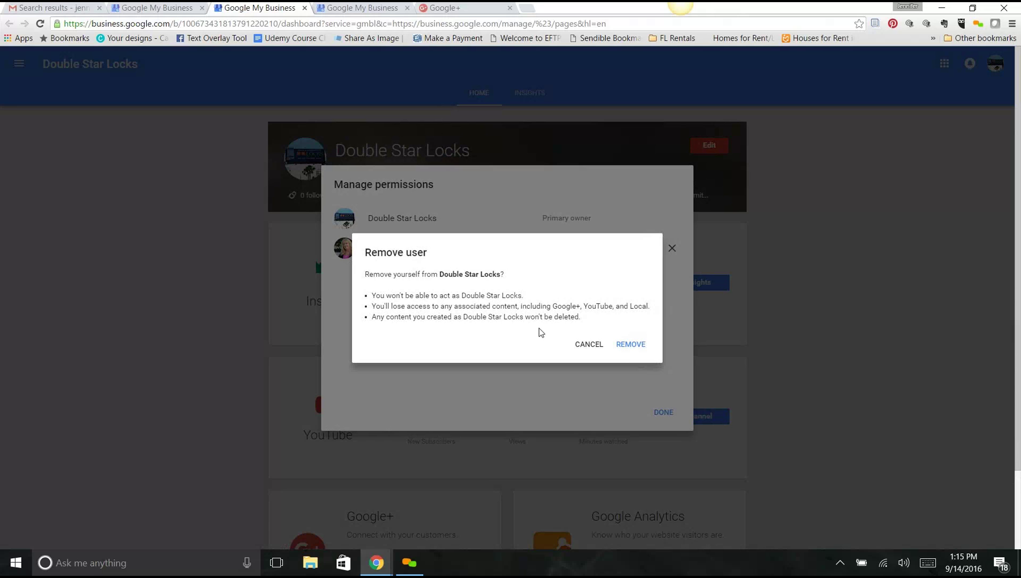
click(631, 344)
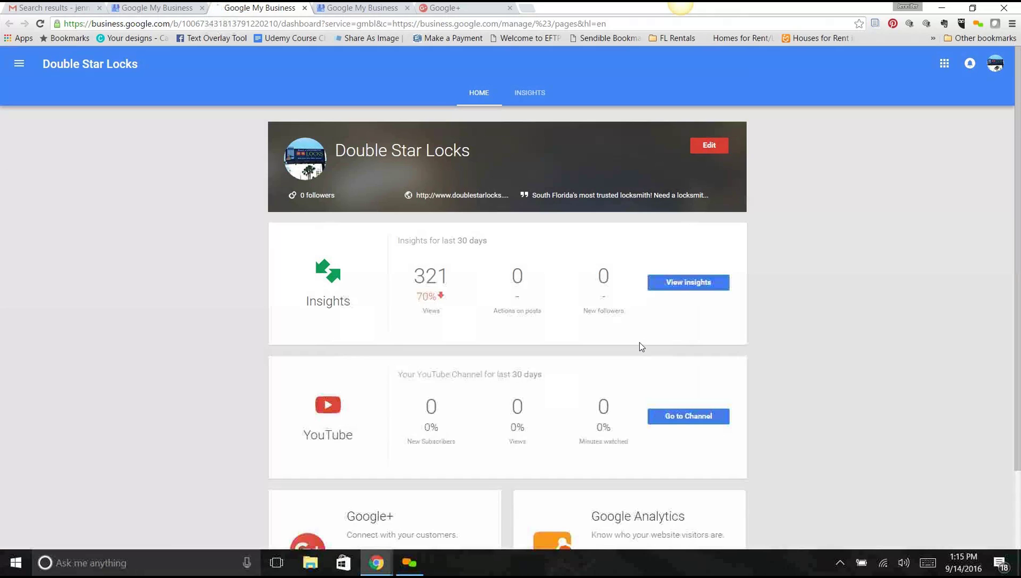